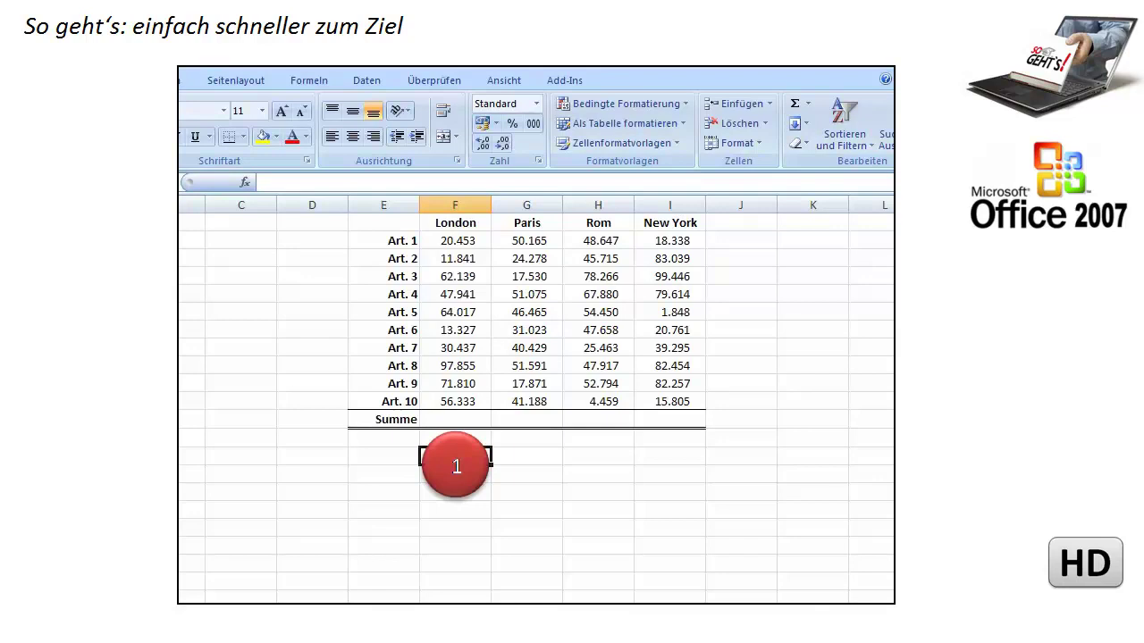
AutoSum London's figures in F12 and fill across to I12 (476.153, 371.615, 473.249, 522.857)
{"action": "left_click", "coordinate": [468, 420]}
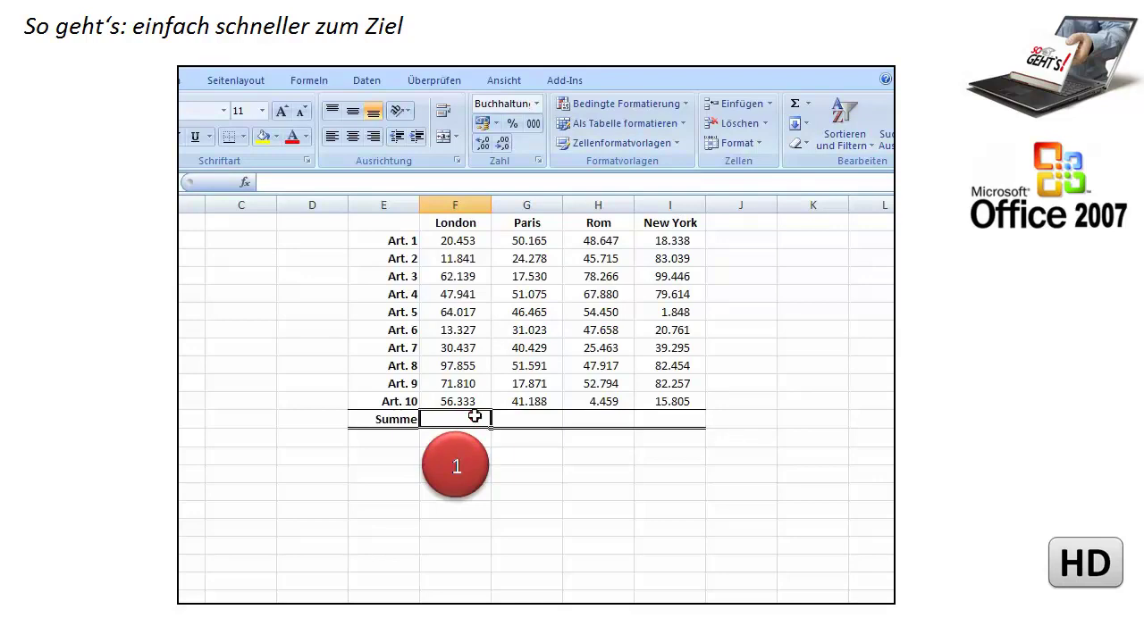
{"action": "left_click", "coordinate": [794, 106]}
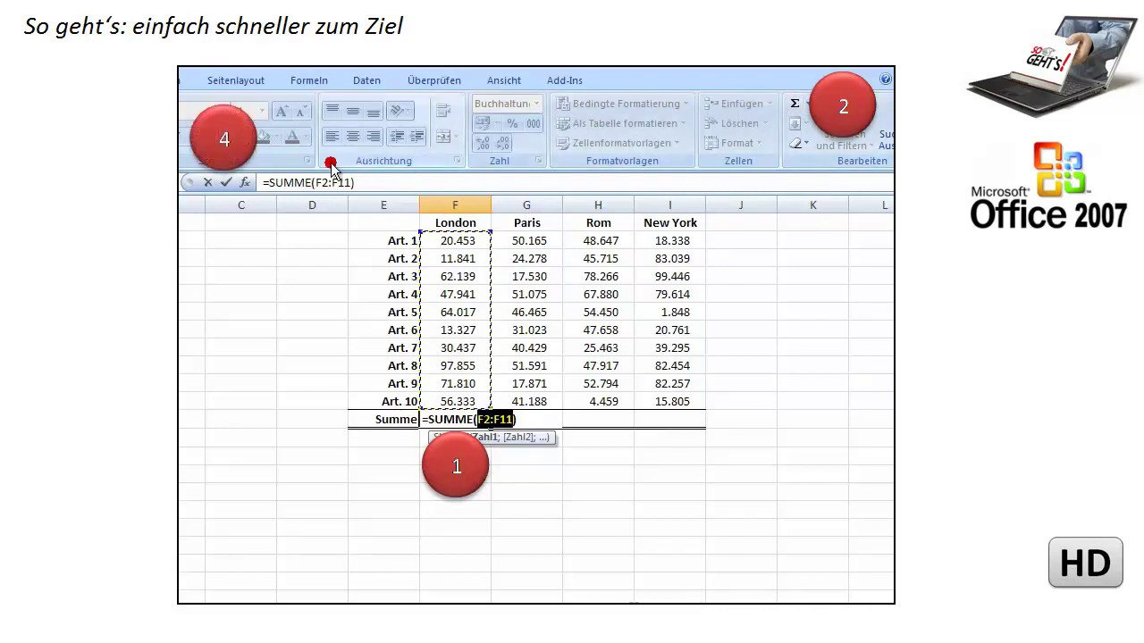
{"action": "left_click", "coordinate": [228, 184]}
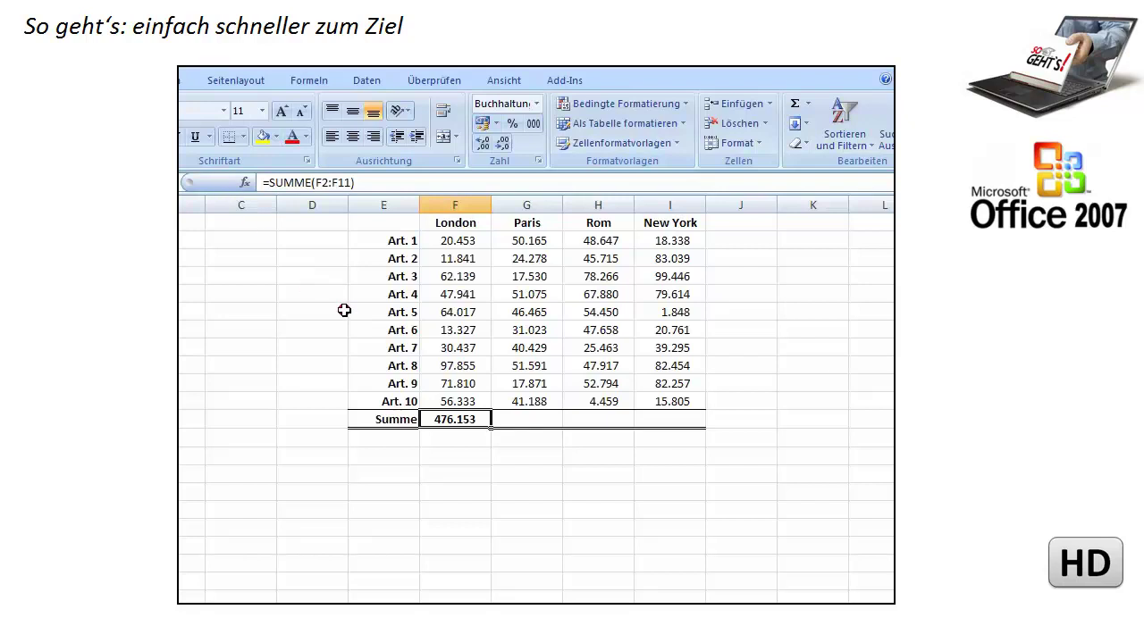
{"action": "left_click", "coordinate": [492, 426]}
{"action": "left_click_drag", "start_coordinate": [493, 427], "coordinate": [689, 422]}
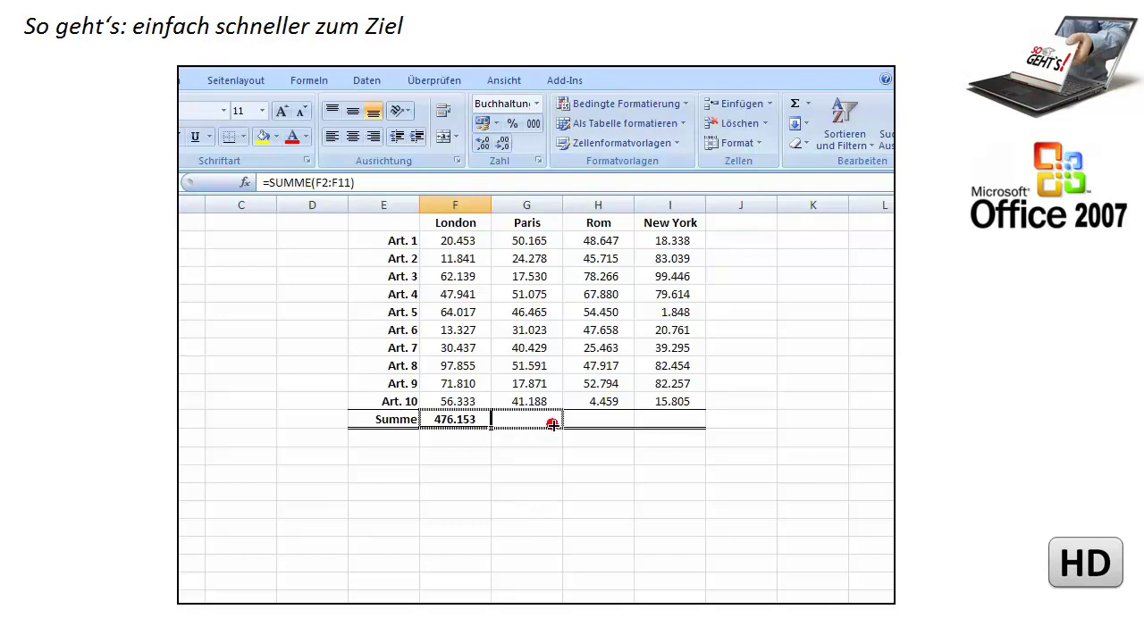
{"action": "left_click", "coordinate": [675, 438]}
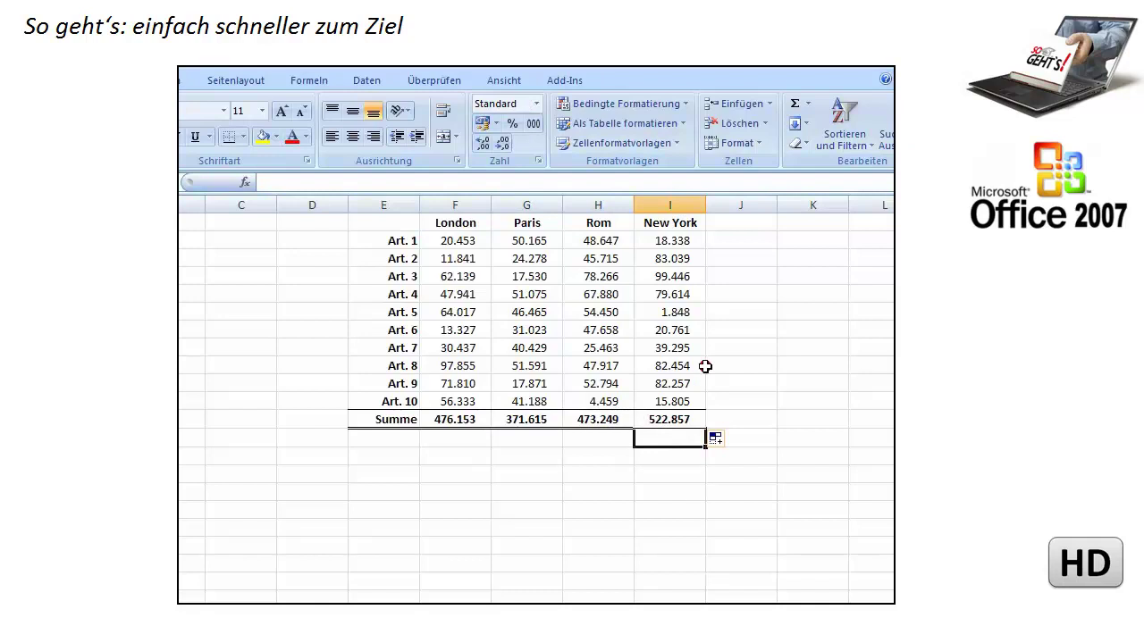
AutoSum Art. 1's four city figures in J2 and fill the row total down to J11
{"action": "left_click", "coordinate": [759, 237]}
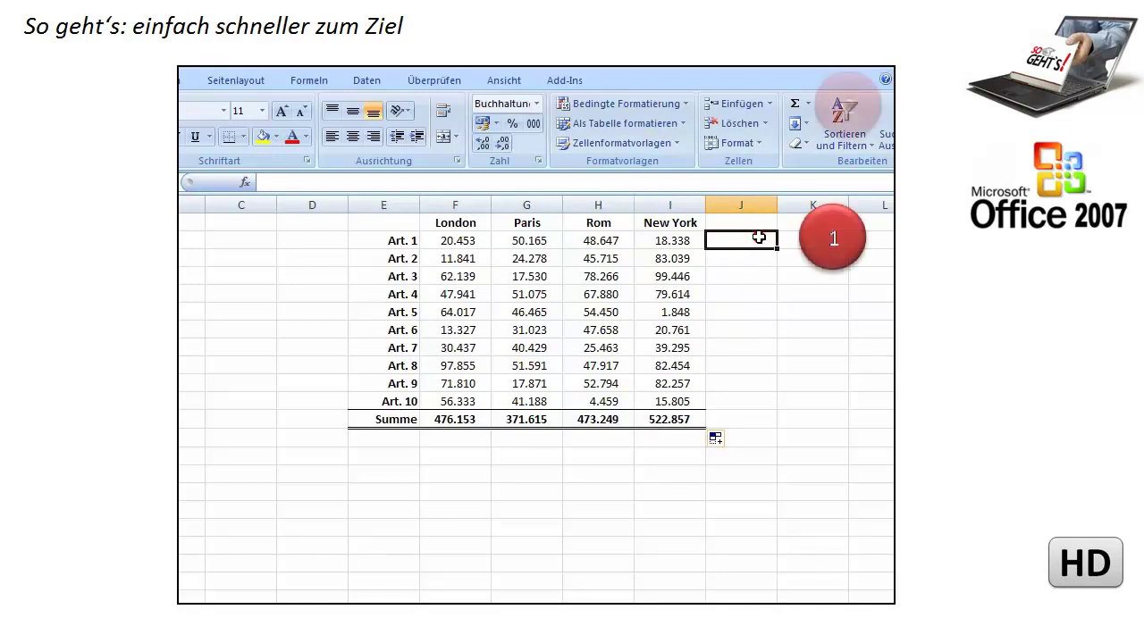
{"action": "left_click", "coordinate": [795, 103]}
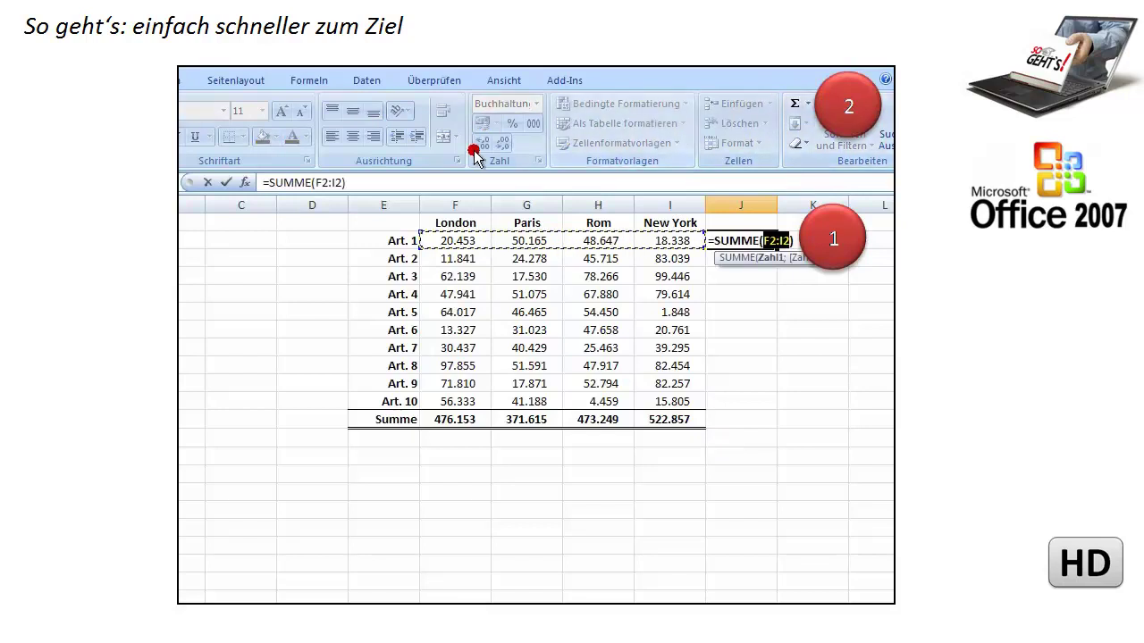
{"action": "left_click", "coordinate": [230, 183]}
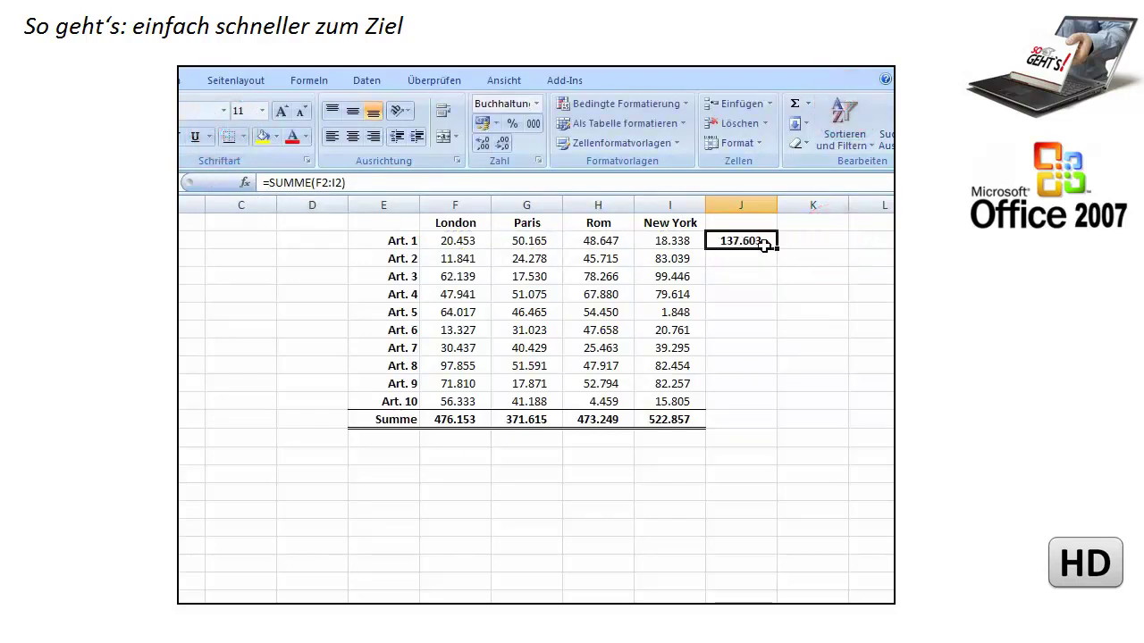
{"action": "left_click_drag", "start_coordinate": [776, 249], "coordinate": [779, 406]}
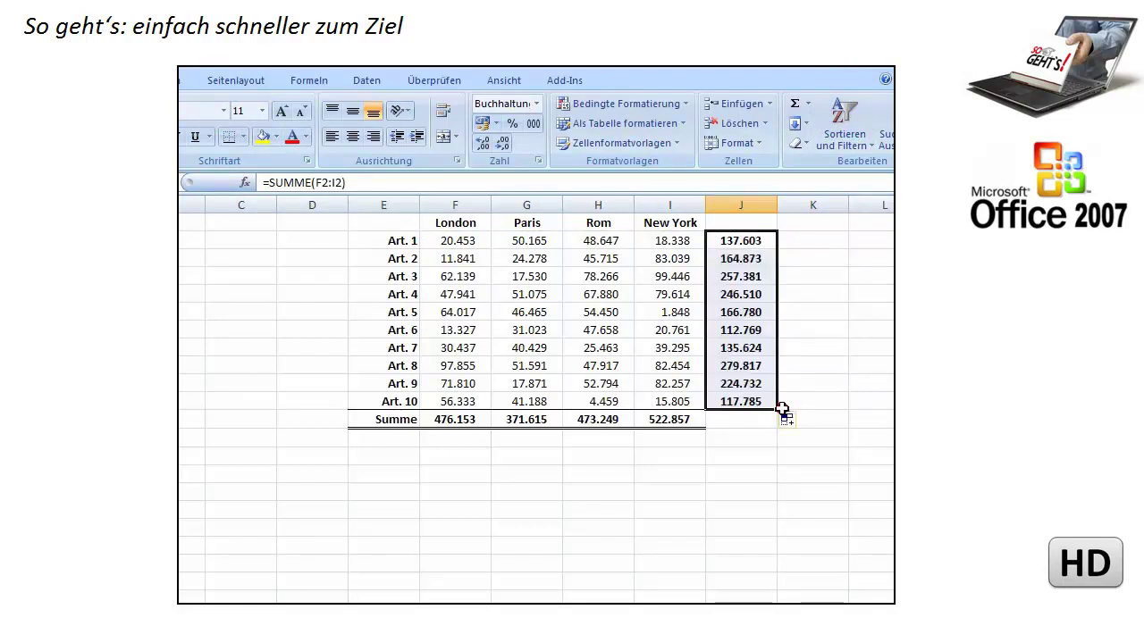
{"action": "left_click", "coordinate": [802, 402]}
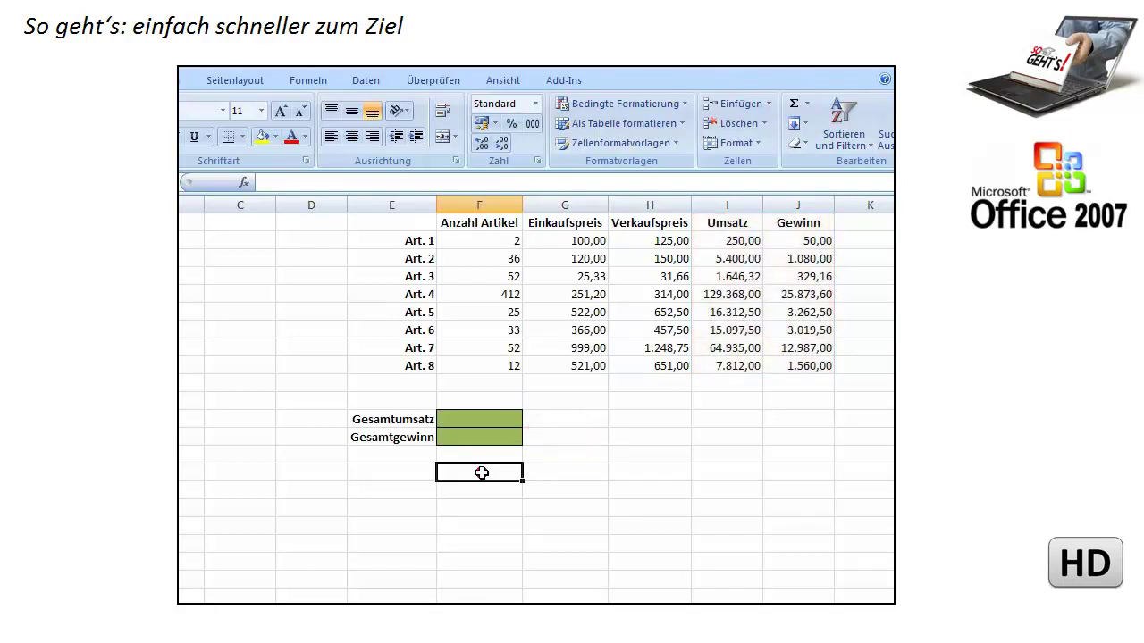
Enter =SUMME(I2:I9) in Gesamtumsatz, giving 240.821,32
{"action": "left_click", "coordinate": [484, 420]}
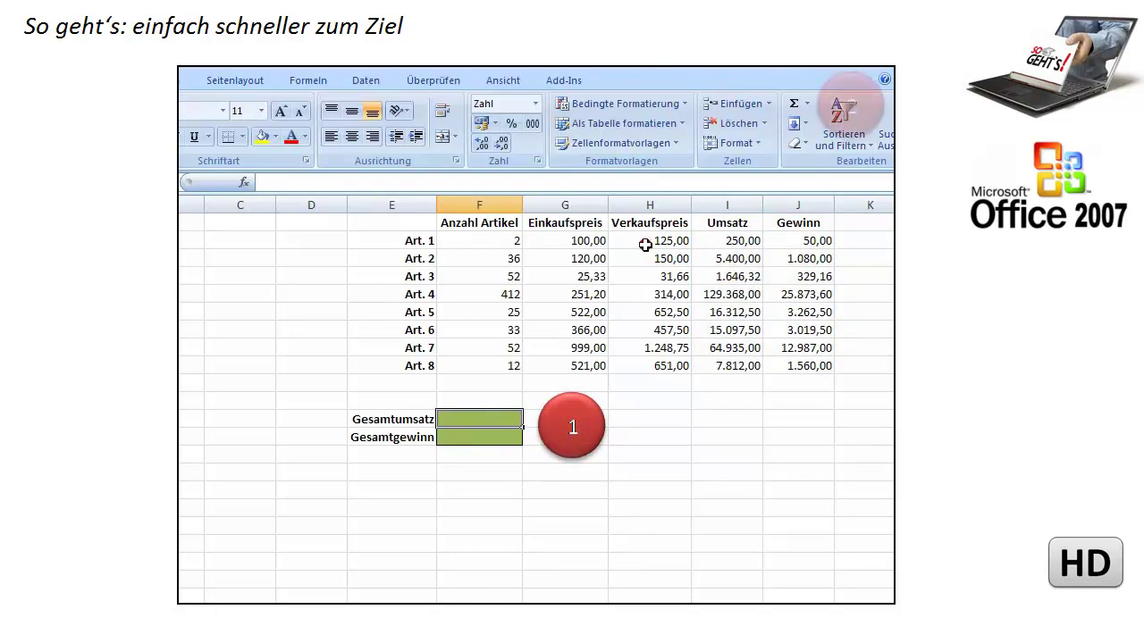
{"action": "left_click", "coordinate": [793, 105]}
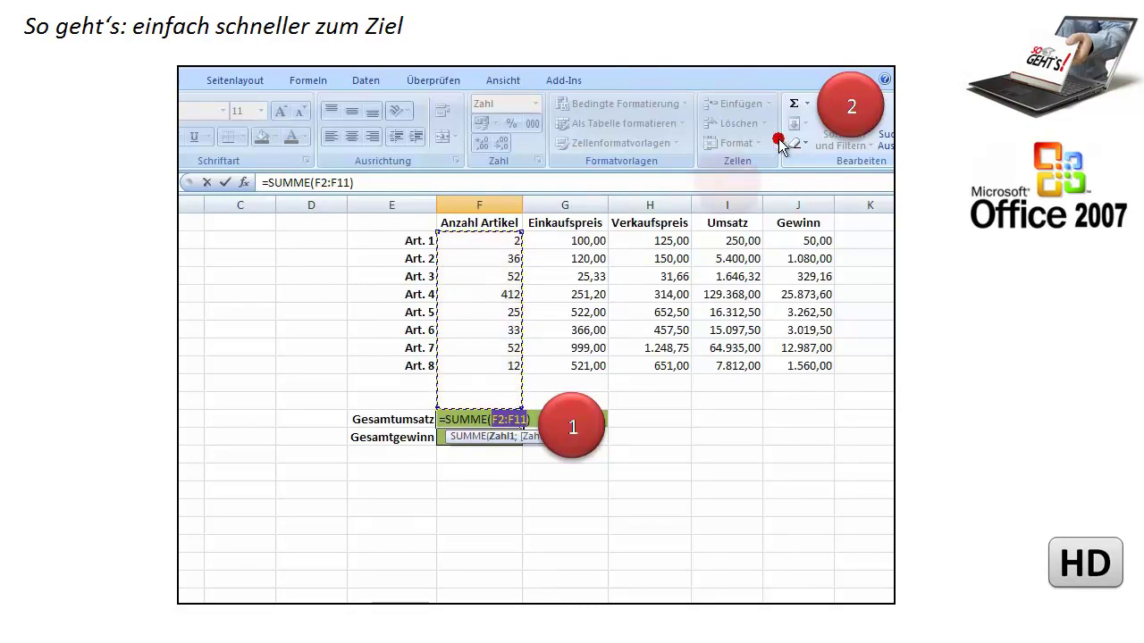
{"action": "left_click_drag", "start_coordinate": [741, 240], "coordinate": [747, 266]}
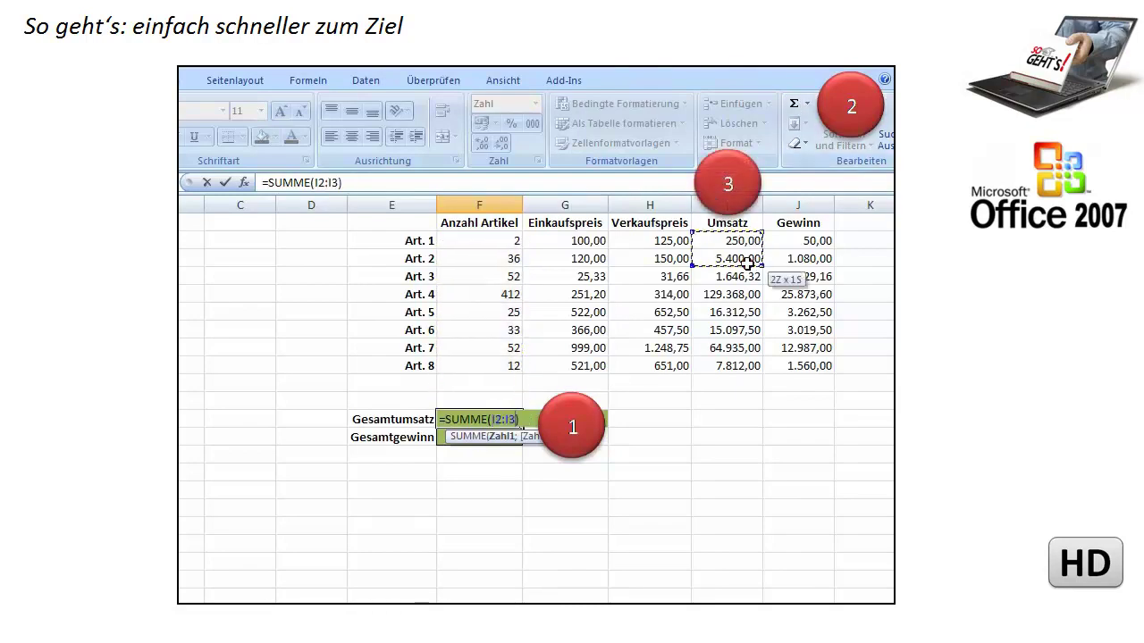
{"action": "left_click_drag", "start_coordinate": [747, 264], "coordinate": [747, 361]}
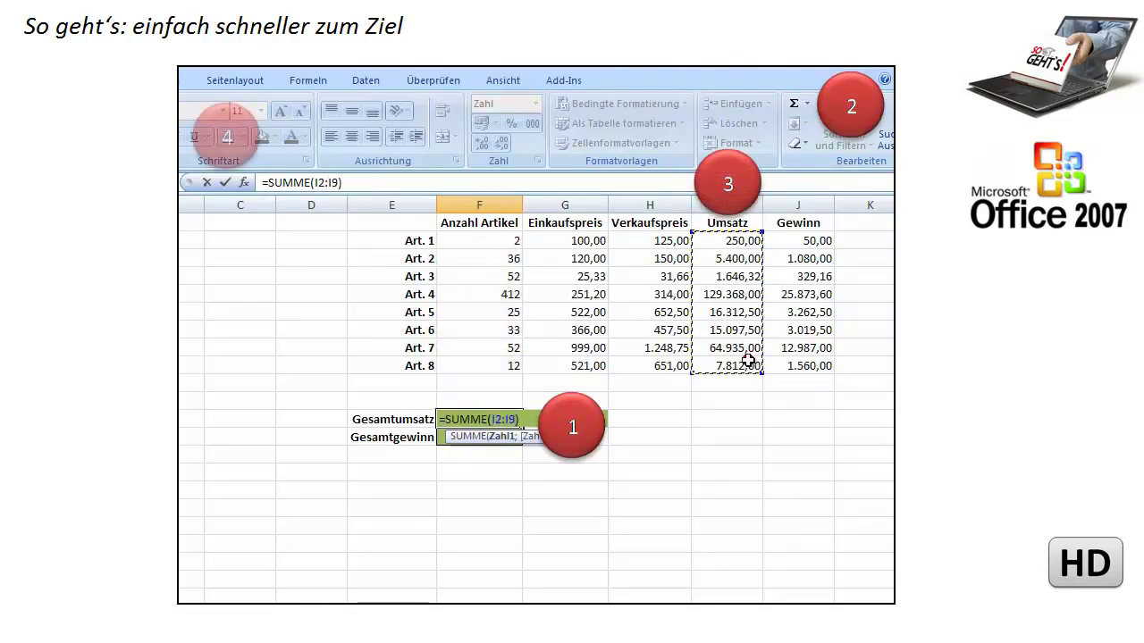
{"action": "left_click", "coordinate": [227, 184]}
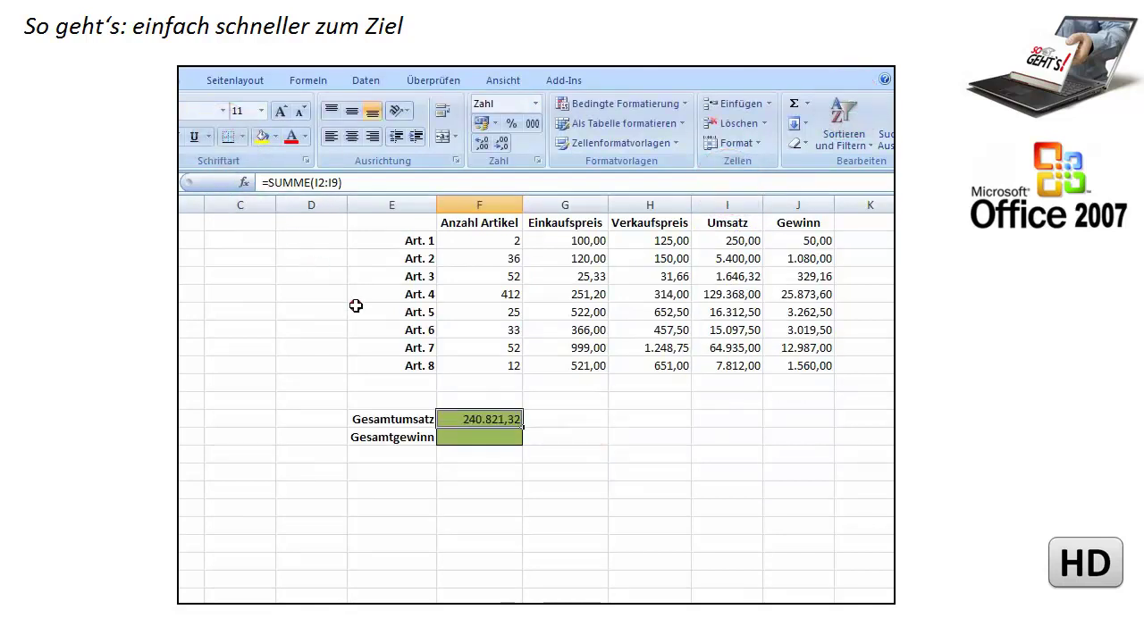
Enter an AutoSum over the Gewinn values J2:J9 in the Gesamtgewinn cell
{"action": "left_click", "coordinate": [482, 441]}
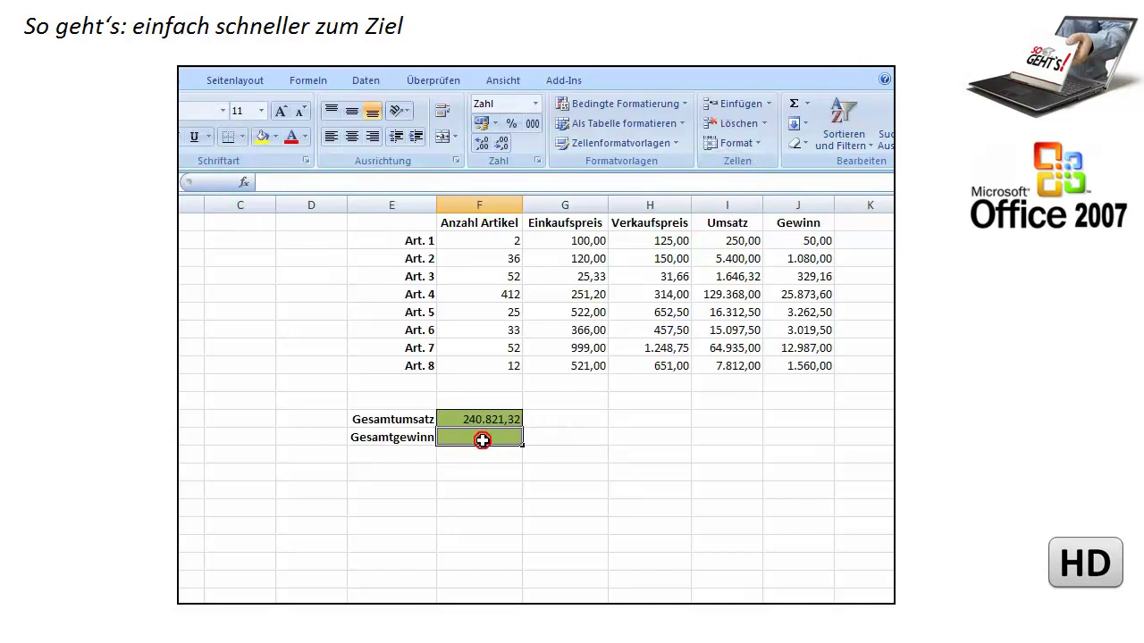
{"action": "left_click", "coordinate": [793, 104]}
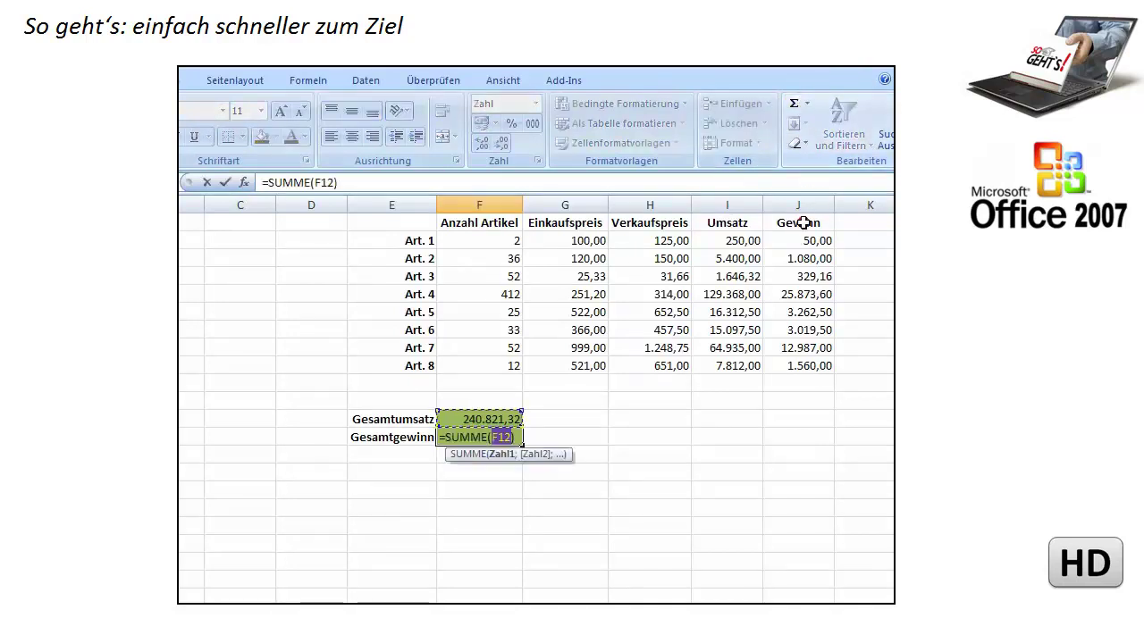
{"action": "left_click_drag", "start_coordinate": [801, 240], "coordinate": [799, 366]}
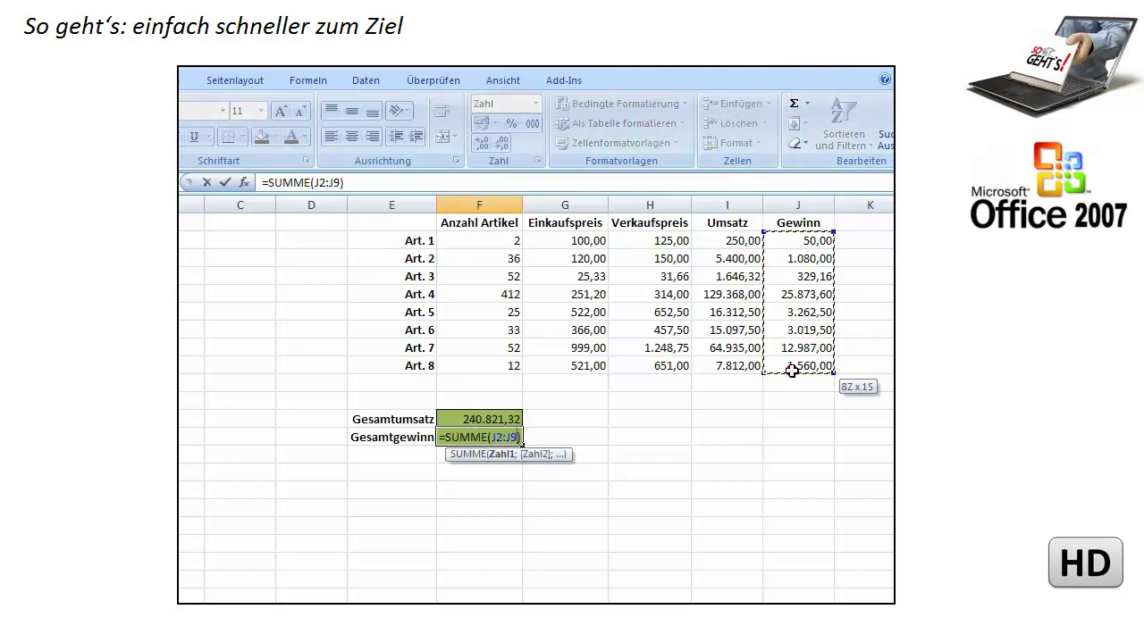
{"action": "left_click", "coordinate": [223, 185]}
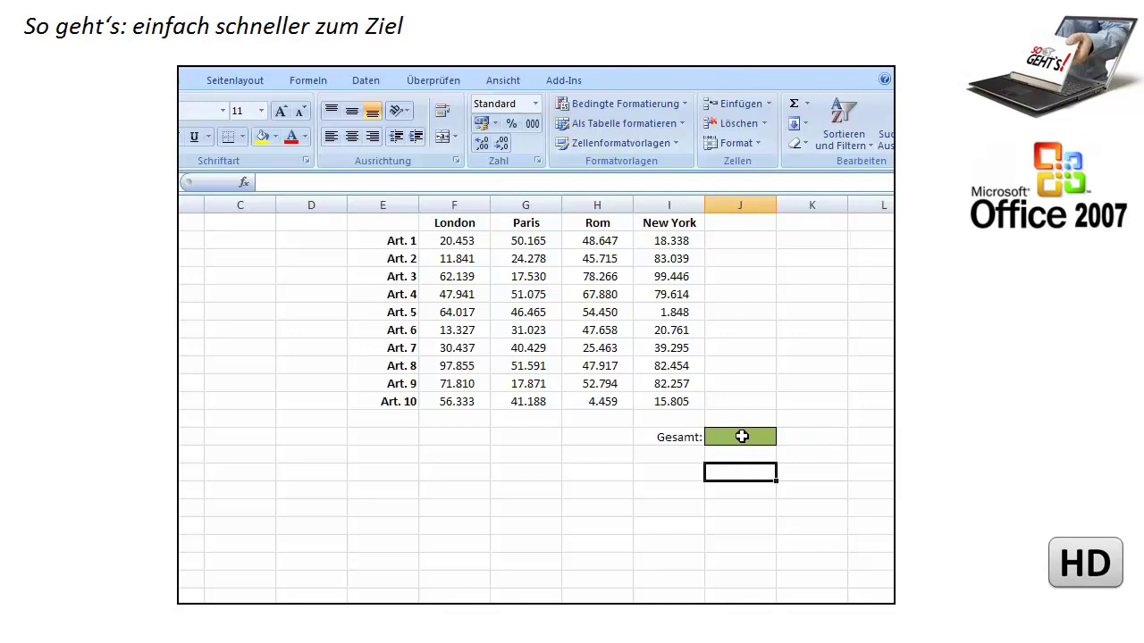
Enter =SUMME(F2:I11) in the Gesamt cell, giving 1.843.874
{"action": "left_click", "coordinate": [741, 436]}
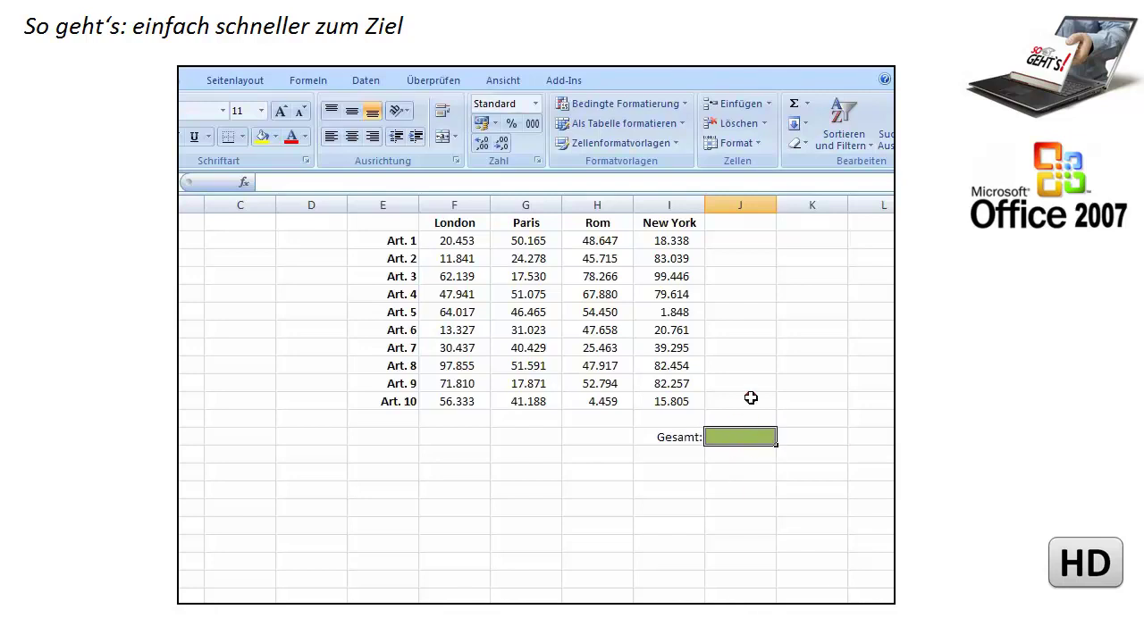
{"action": "left_click", "coordinate": [793, 105]}
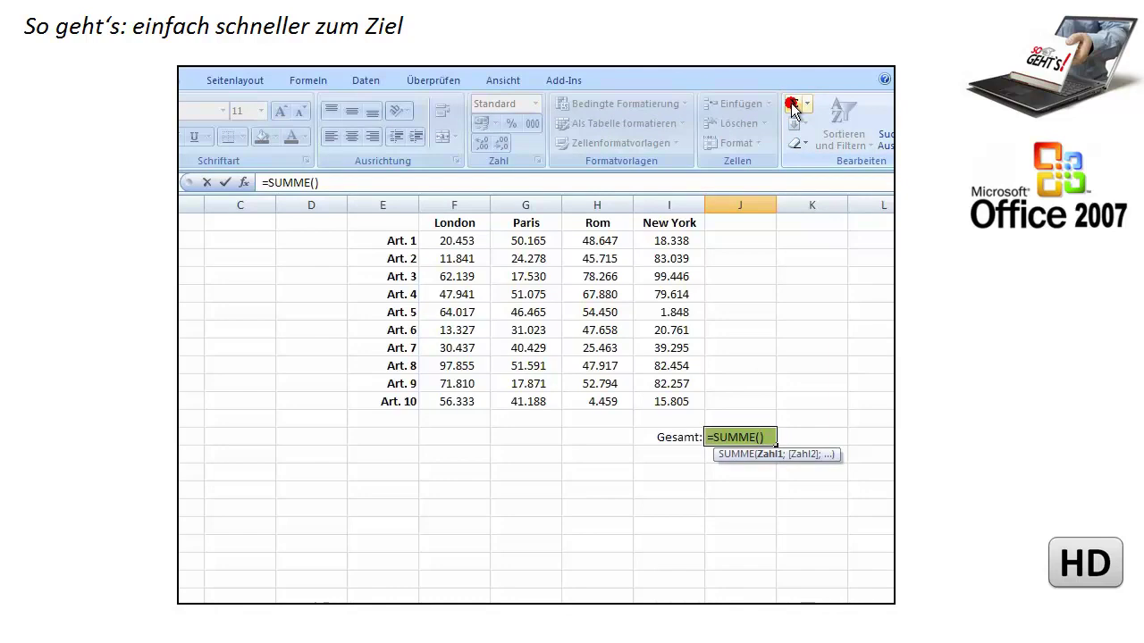
{"action": "left_click", "coordinate": [469, 238]}
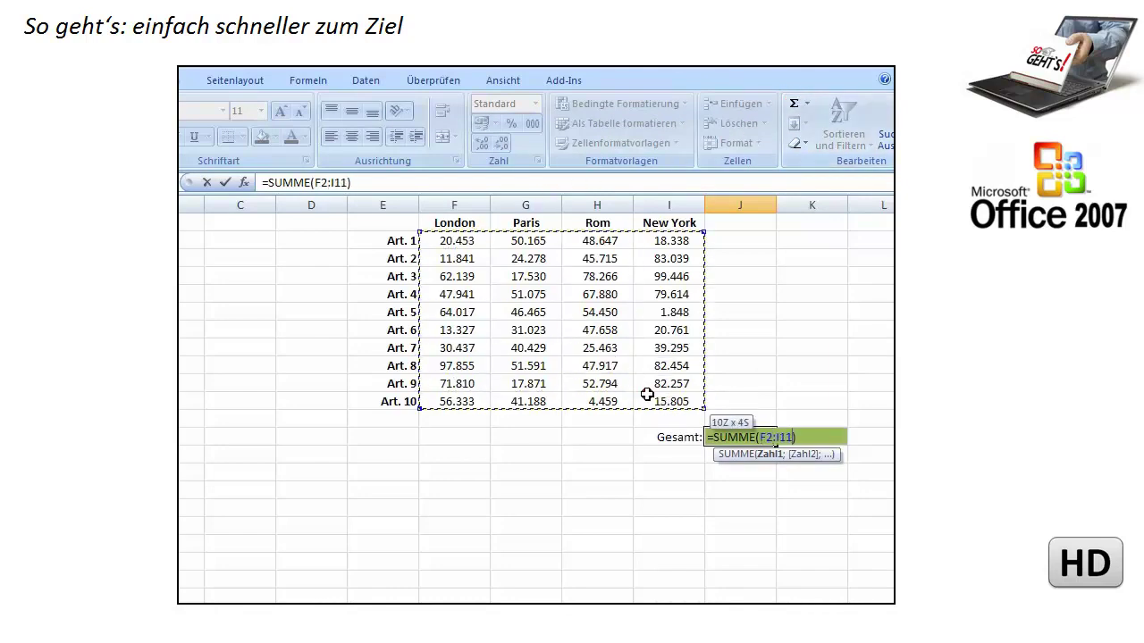
{"action": "left_click_drag", "start_coordinate": [469, 238], "coordinate": [647, 395]}
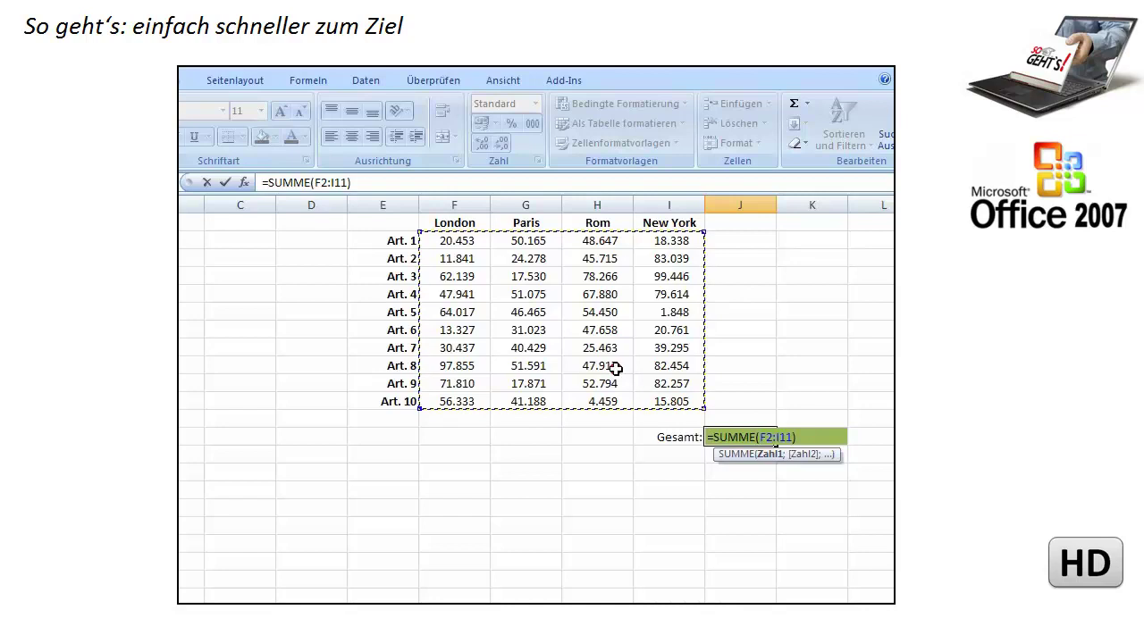
{"action": "left_click", "coordinate": [225, 182]}
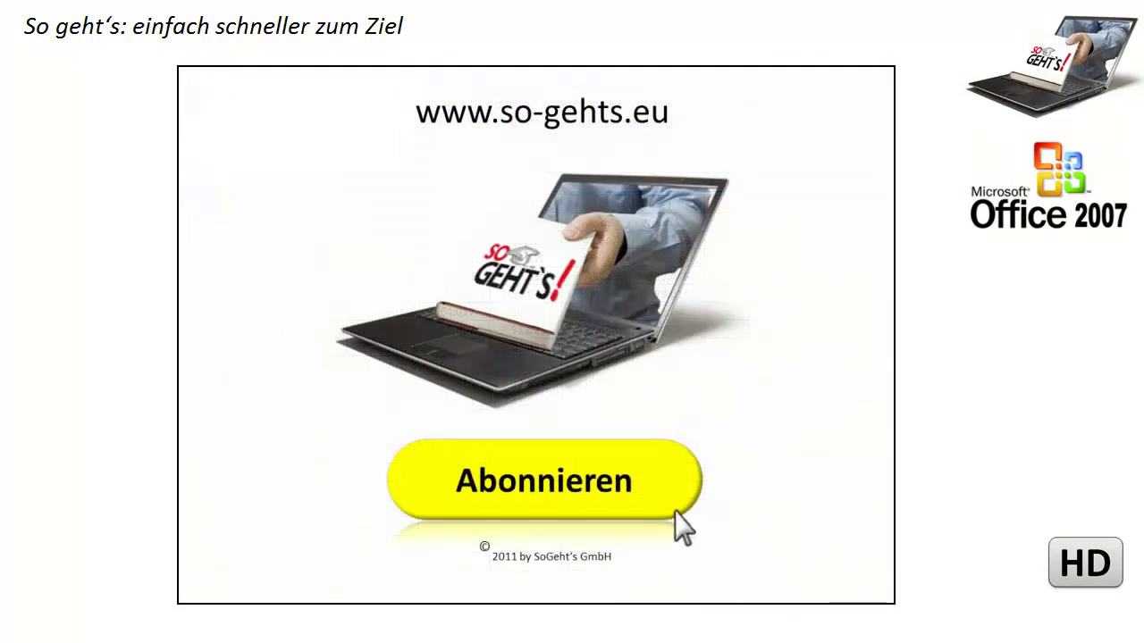
{"action": "left_click", "coordinate": [677, 517]}
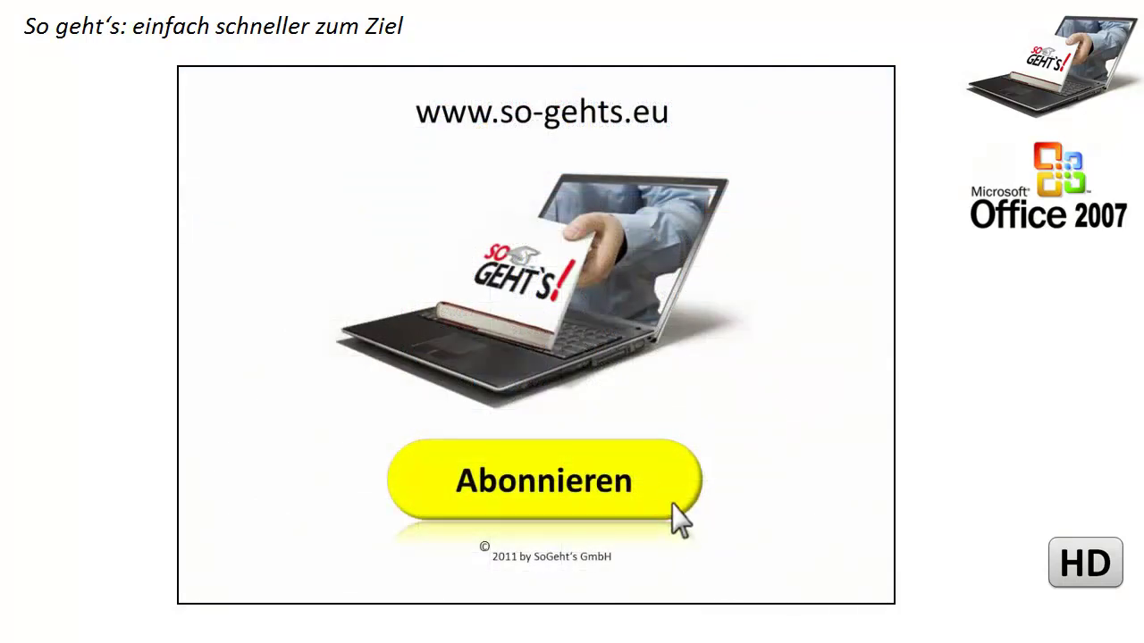